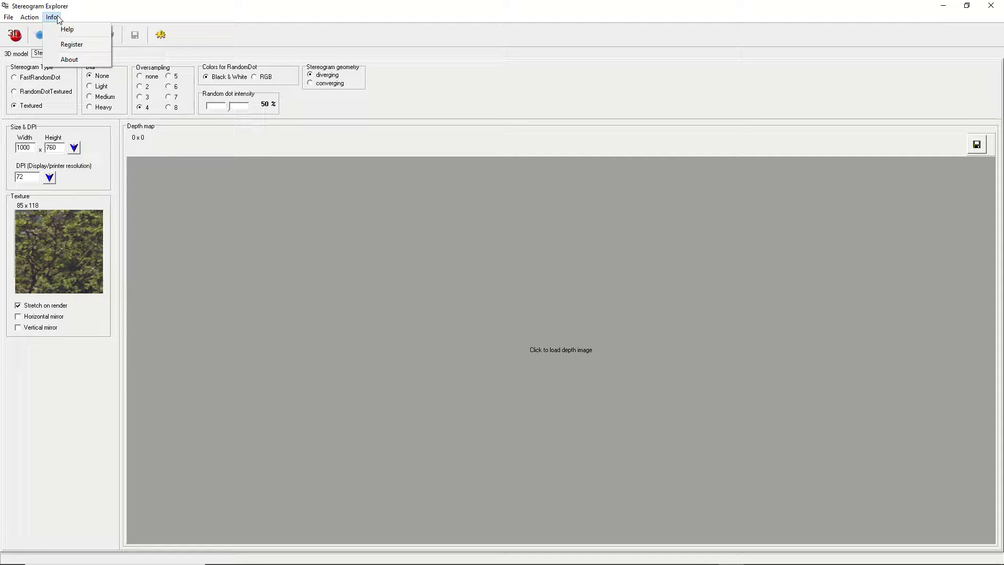
Step: After checking the version info, replace the 3D text model's word HELLO with DEMO
left_click(69, 59)
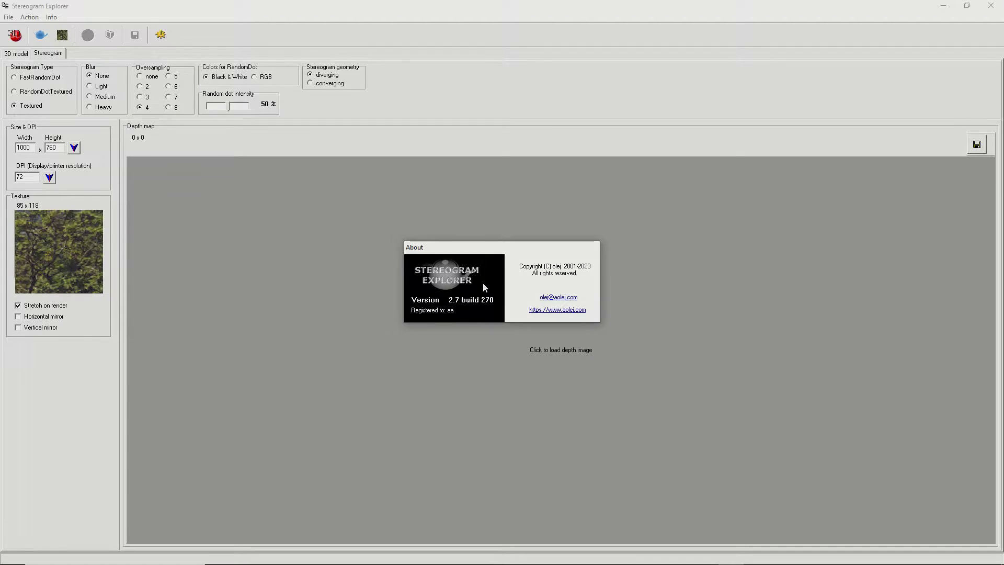
left_click(482, 287)
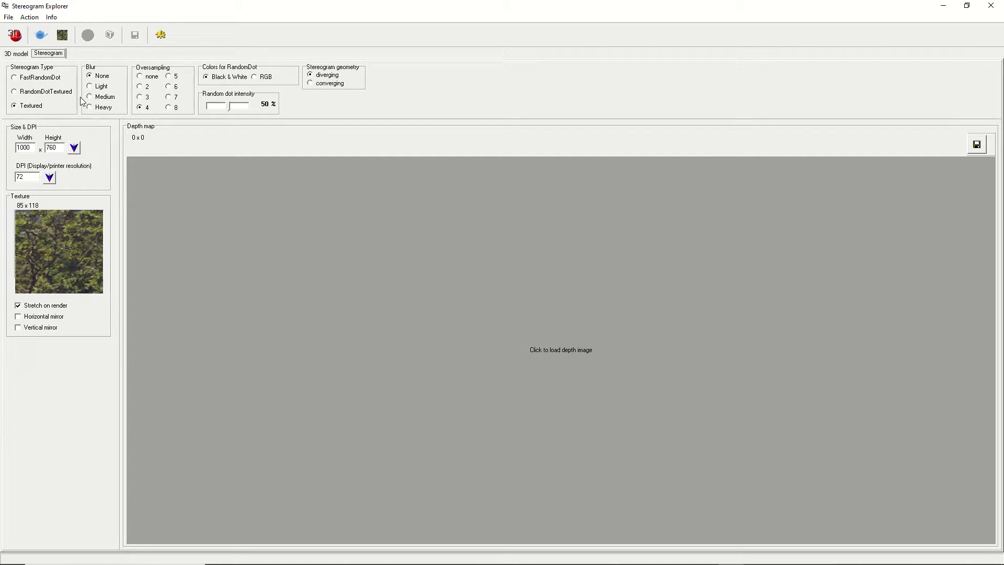
left_click(16, 55)
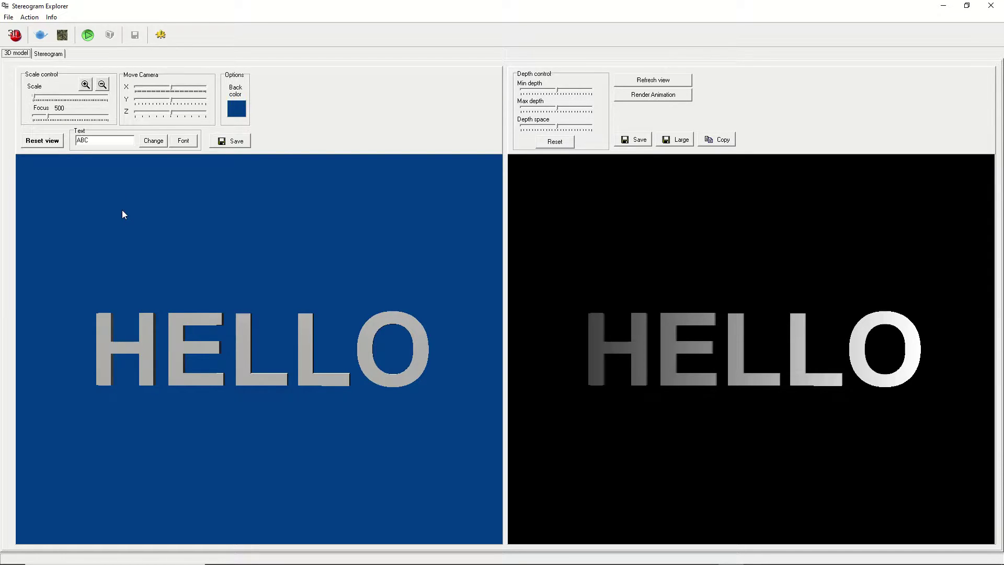
left_click(99, 142)
double_click(99, 142)
type("D")
type("EMO")
left_click(154, 141)
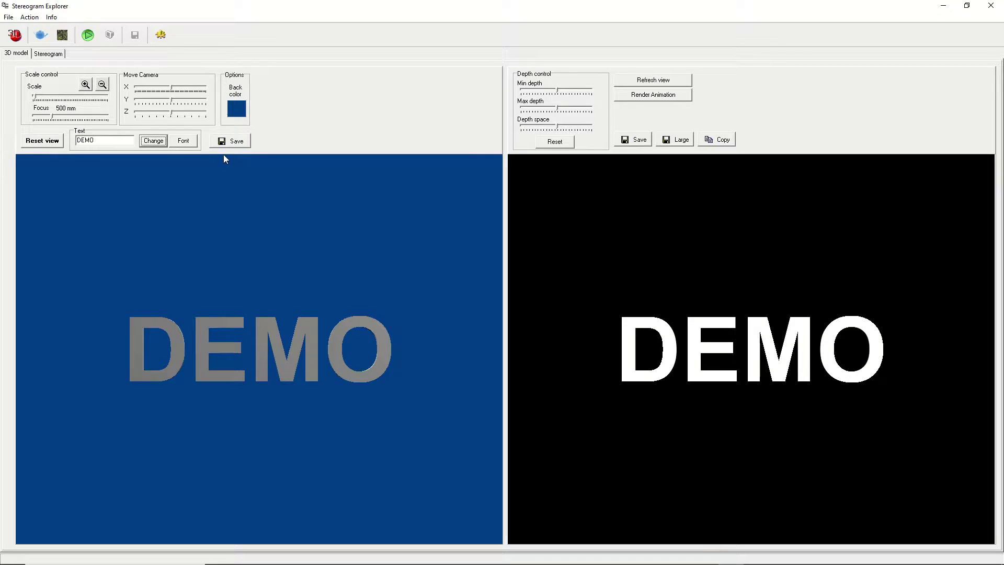
Step: Change the DEMO text's font style to Arial Black
left_click(184, 144)
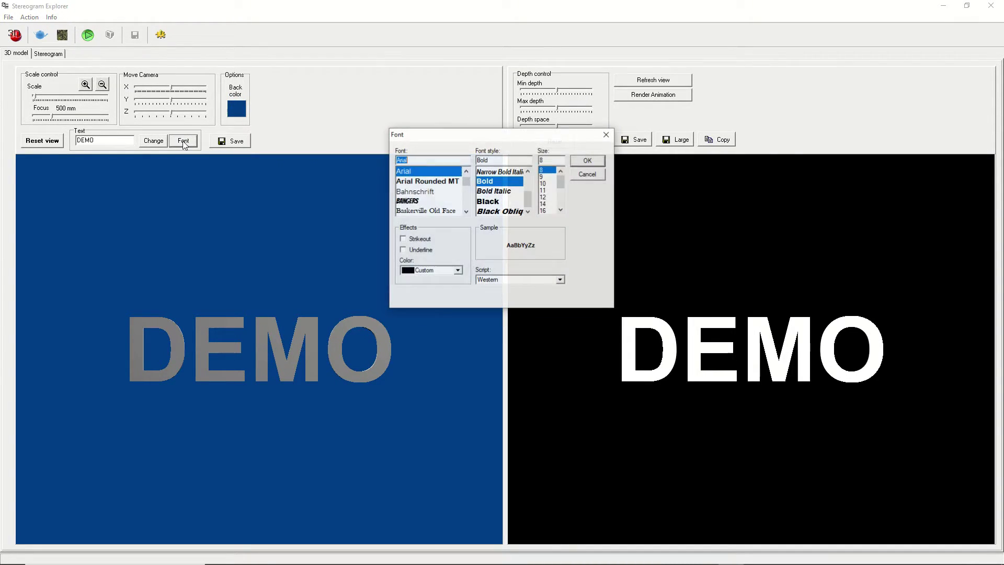
left_click(494, 202)
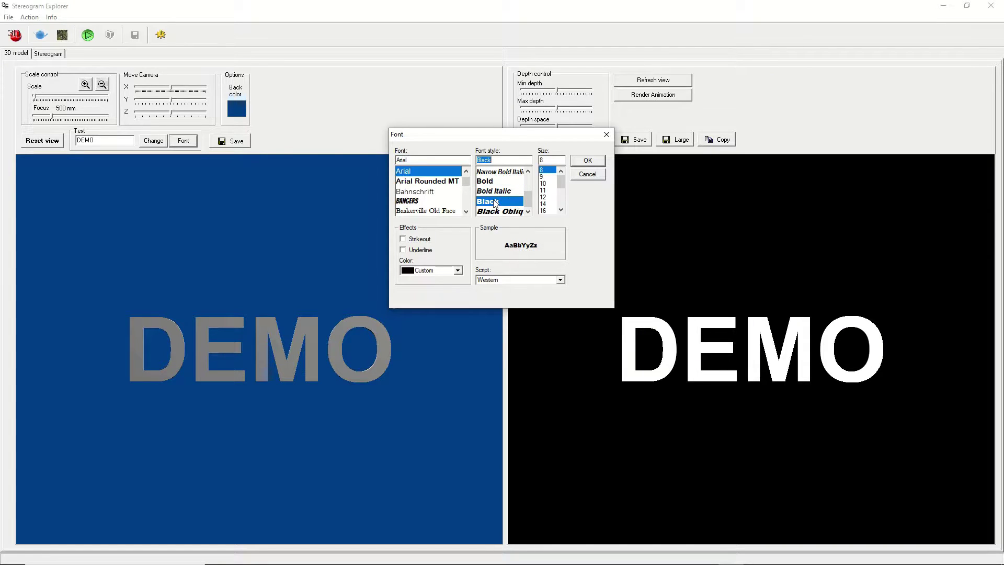
left_click(585, 161)
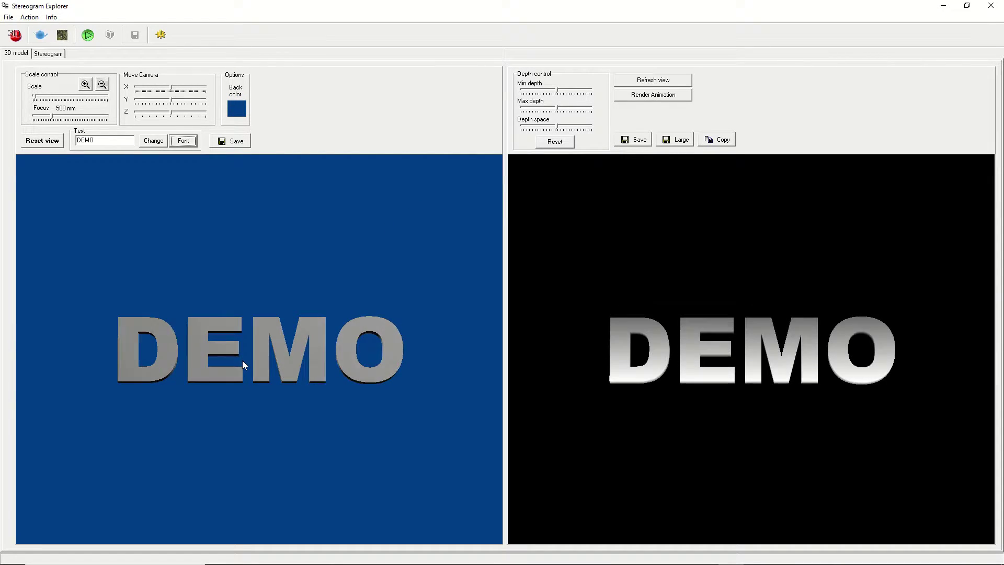
Step: Tilt and shift the DEMO text, then reset it to the default straight-on view
mouse_move(242, 362)
left_mouse_down()
mouse_move(240, 371)
mouse_move(254, 357)
left_mouse_up()
scroll(250, 357, "up", 2)
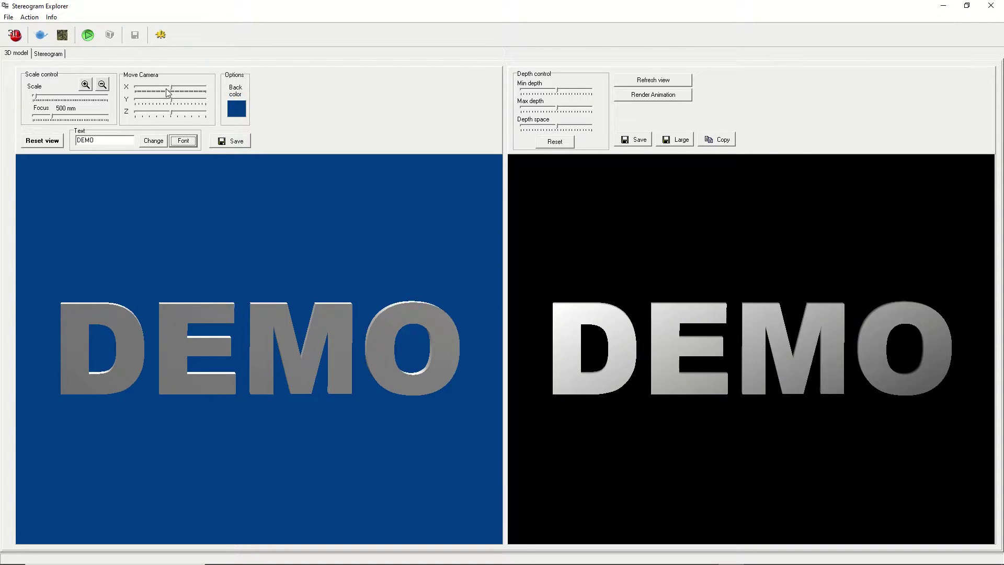
left_click_drag(174, 90, 169, 102)
left_click(173, 103)
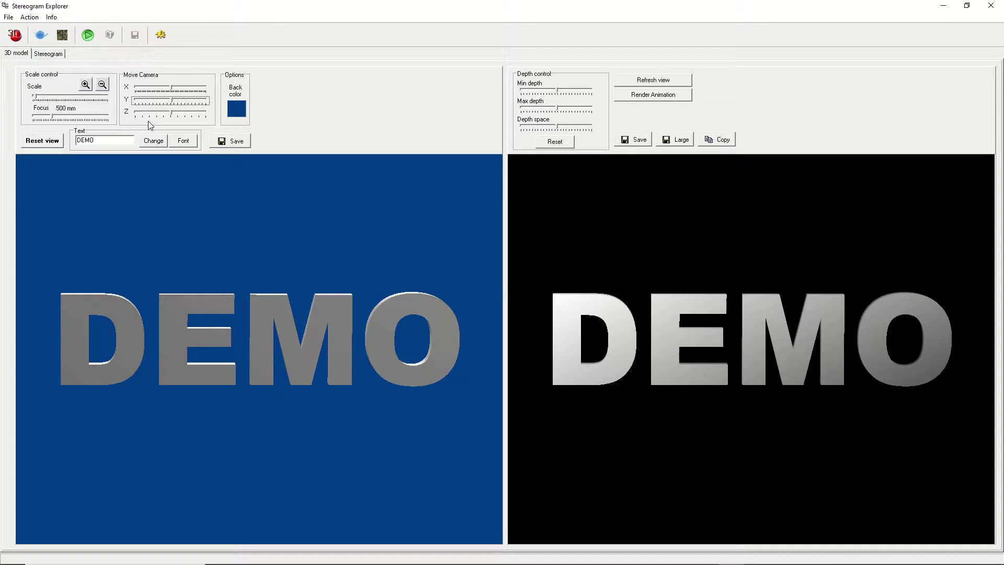
left_click(47, 141)
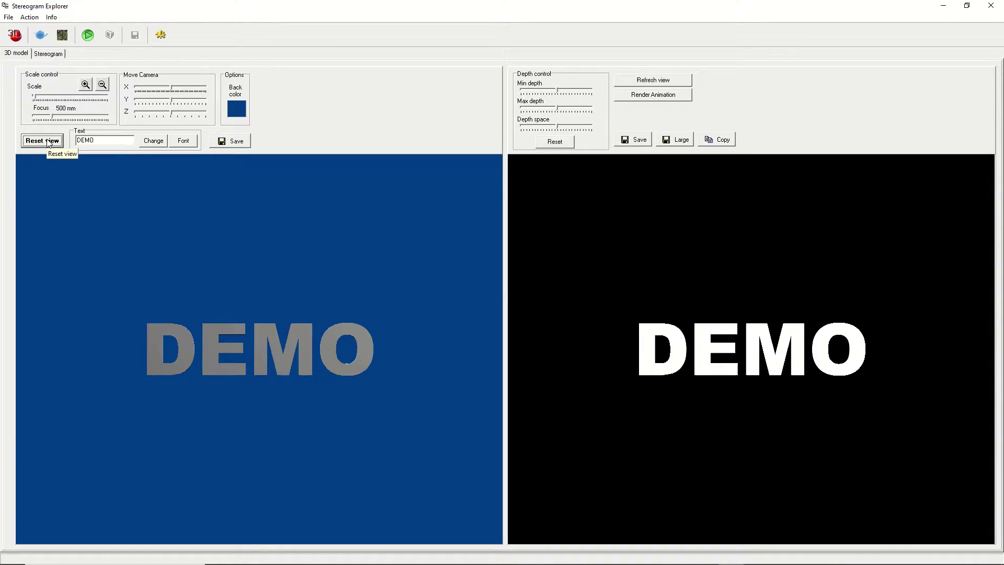
scroll(249, 361, "up", 2)
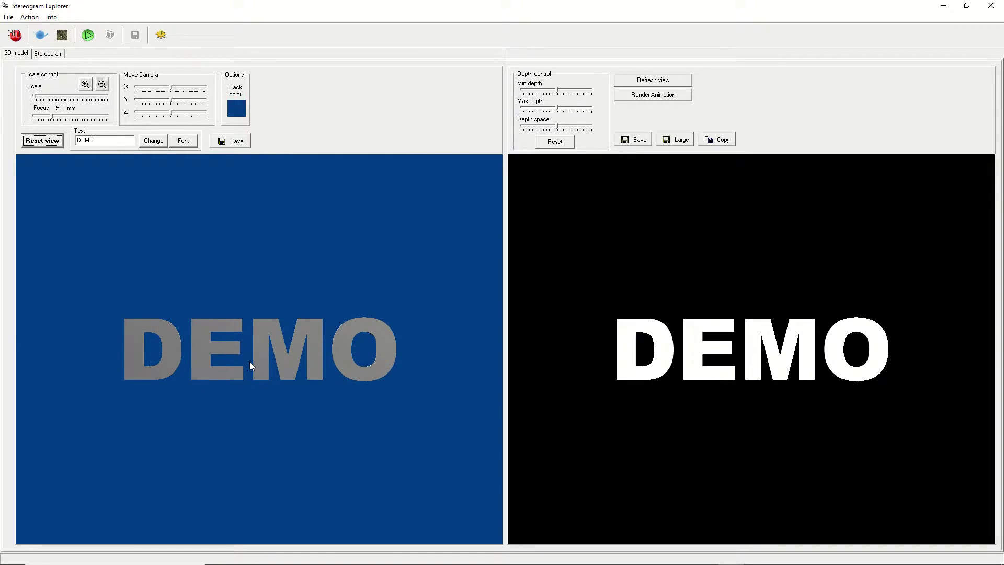
scroll(249, 361, "up", 2)
scroll(249, 360, "down", 1)
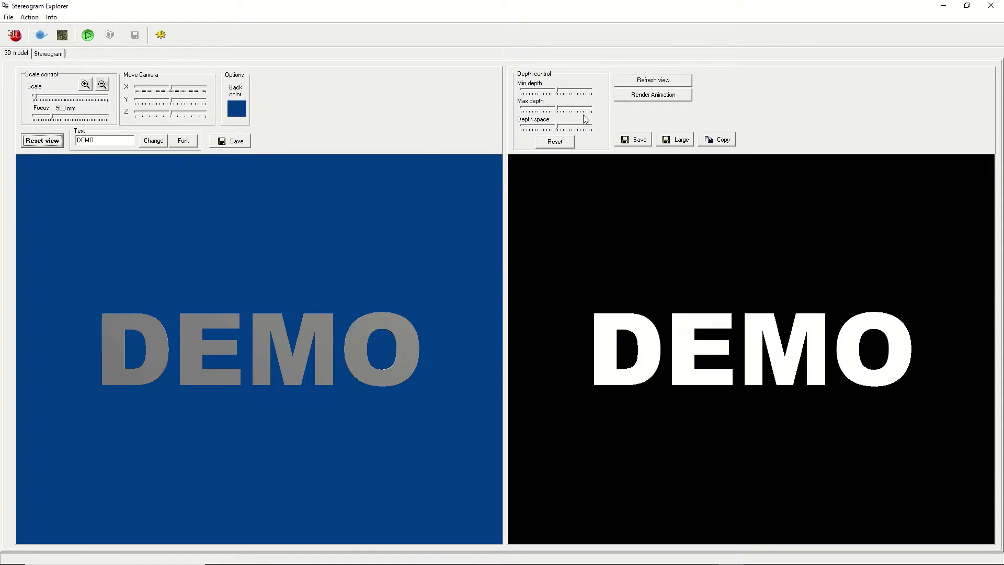
Step: Lower the Min depth slider so the DEMO letters turn grey in the depth map
left_click(546, 93)
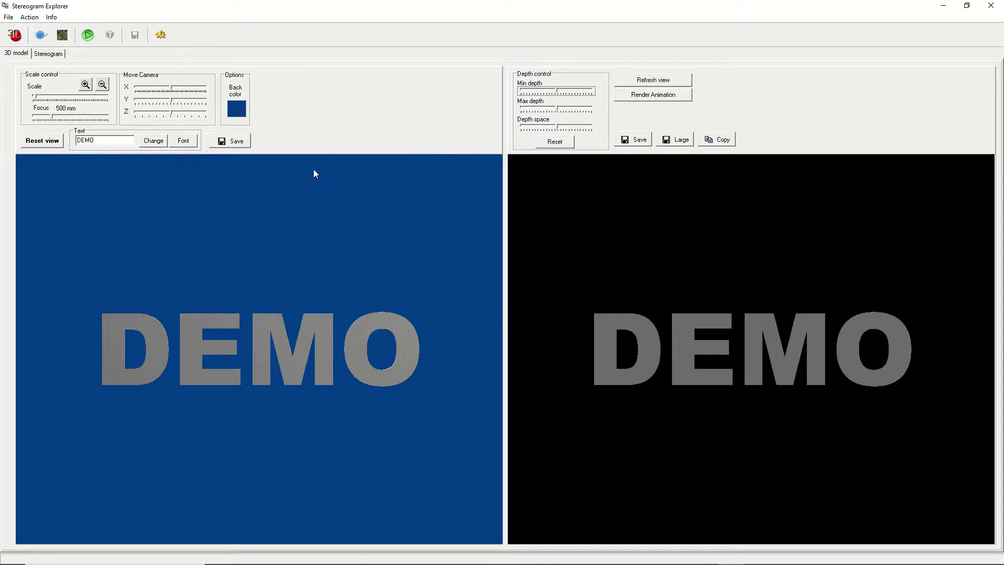
Step: Set the stereogram output size to 1400 x 900 and resolution to 100 DPI
left_click(50, 56)
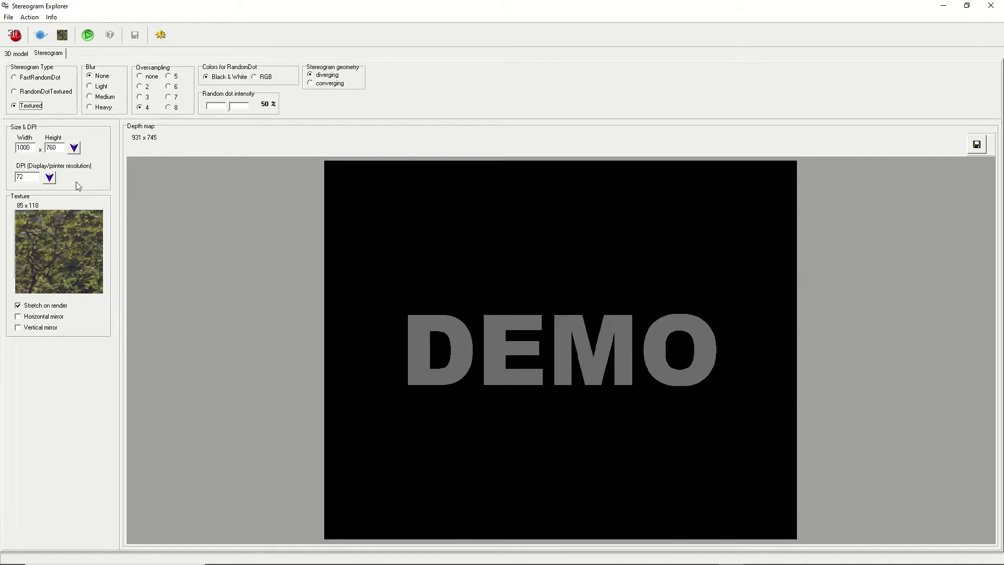
left_click(71, 149)
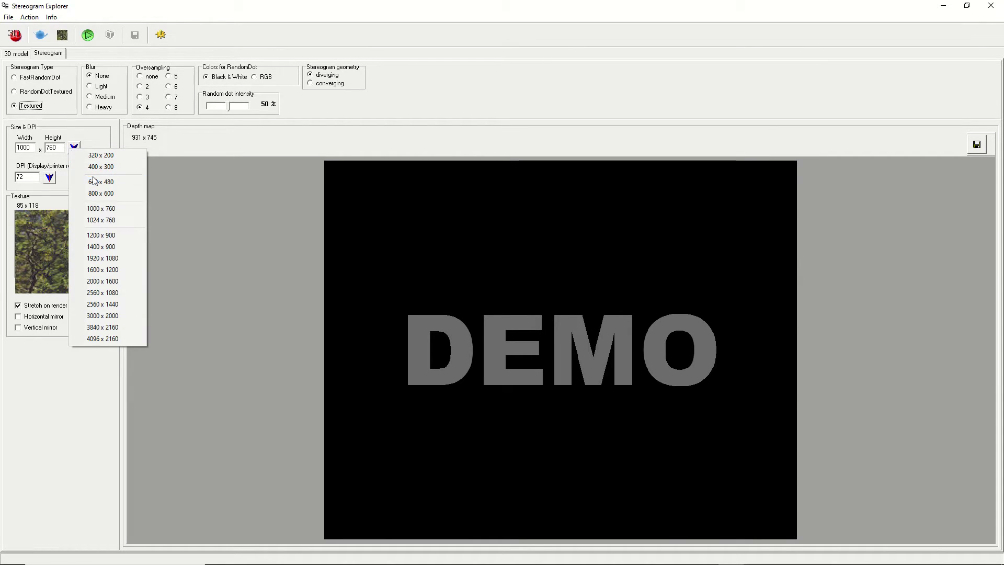
left_click(110, 249)
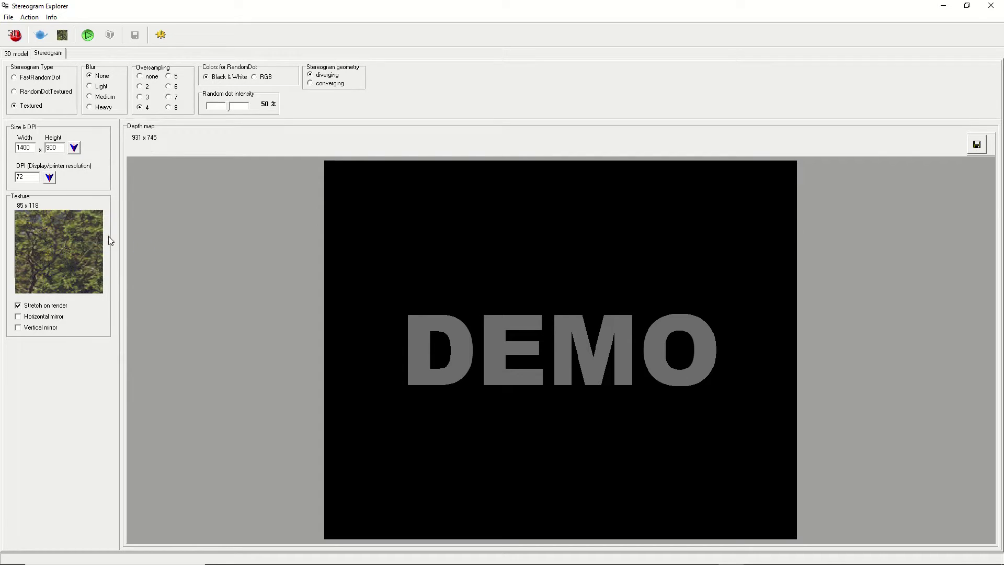
left_click(55, 179)
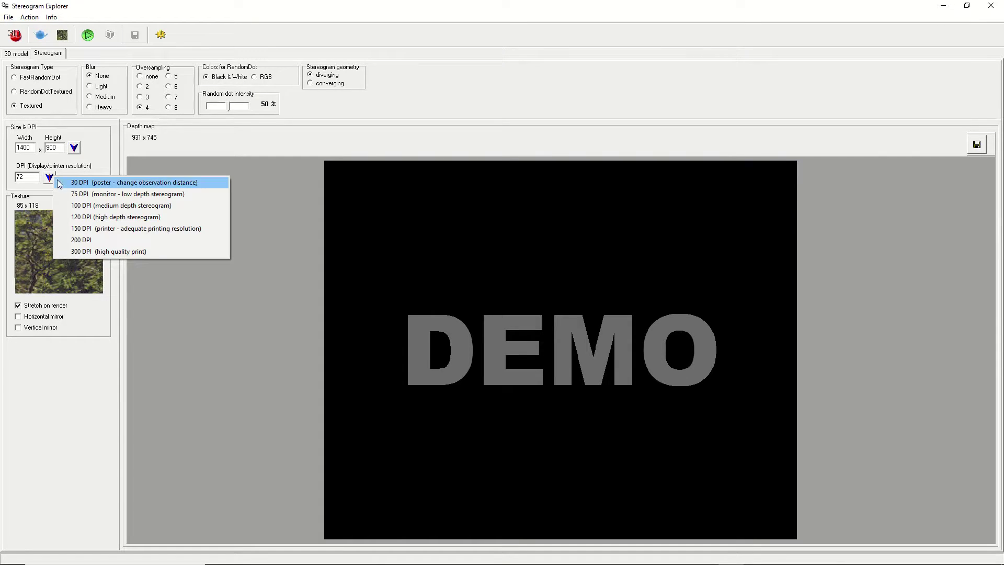
left_click(87, 208)
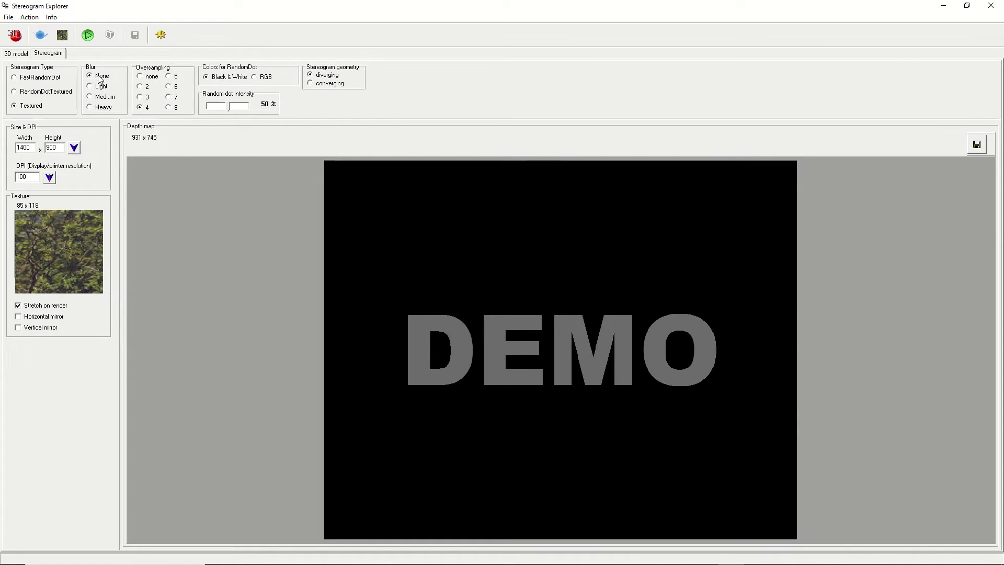
left_click(87, 35)
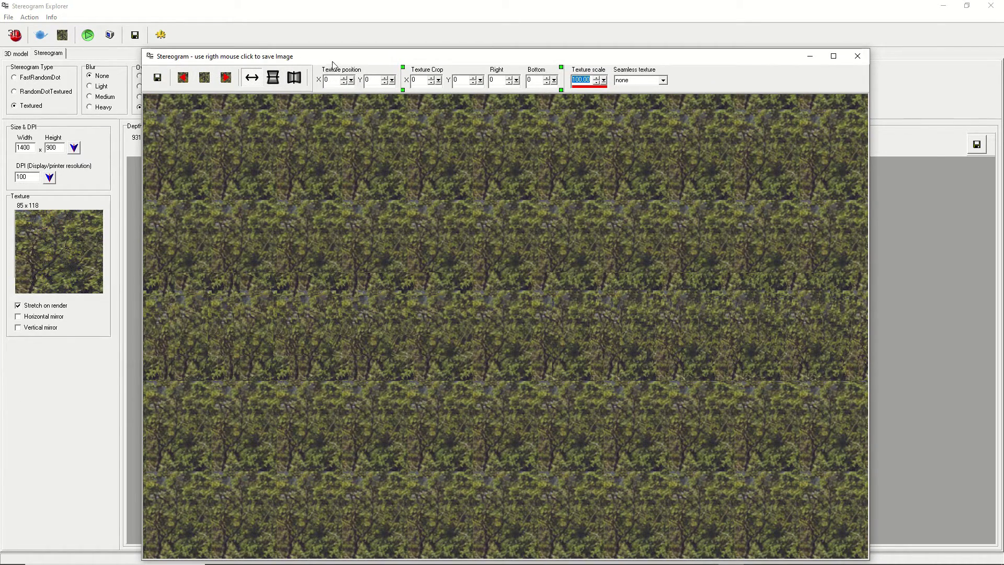
left_click_drag(328, 92, 338, 52)
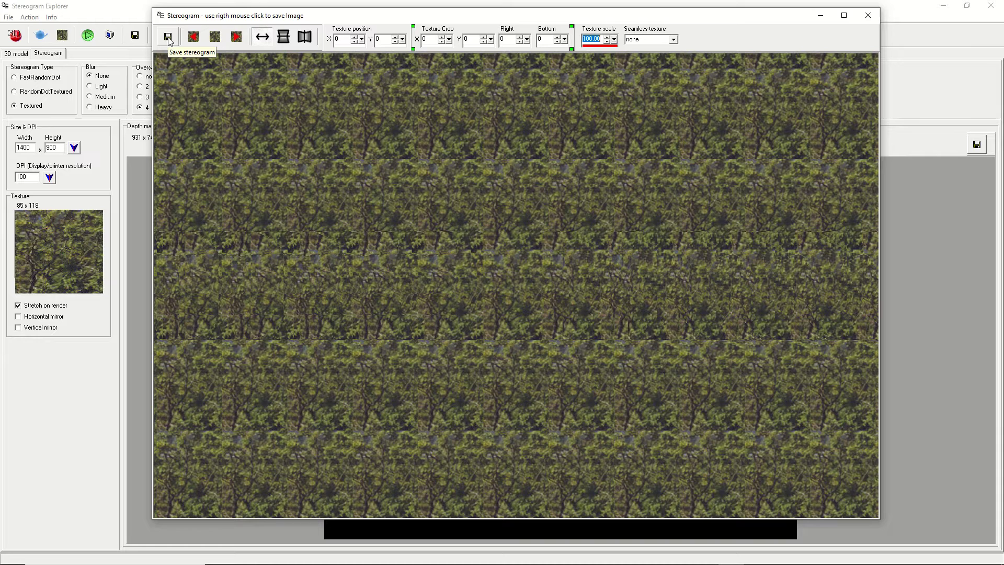
Step: Save the stereogram as a PNG file named 'demo'
left_click(168, 36)
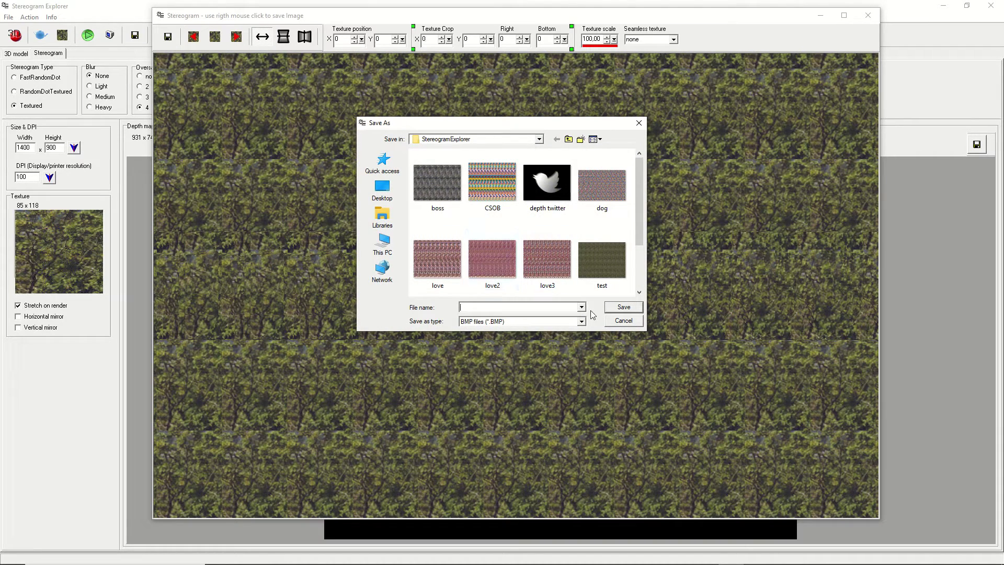
left_click(581, 321)
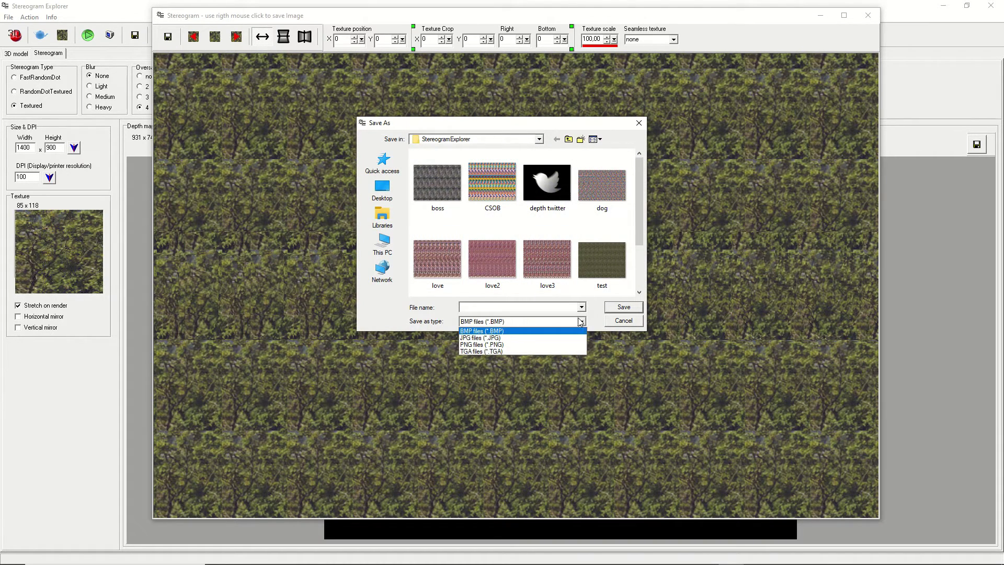
left_click(480, 344)
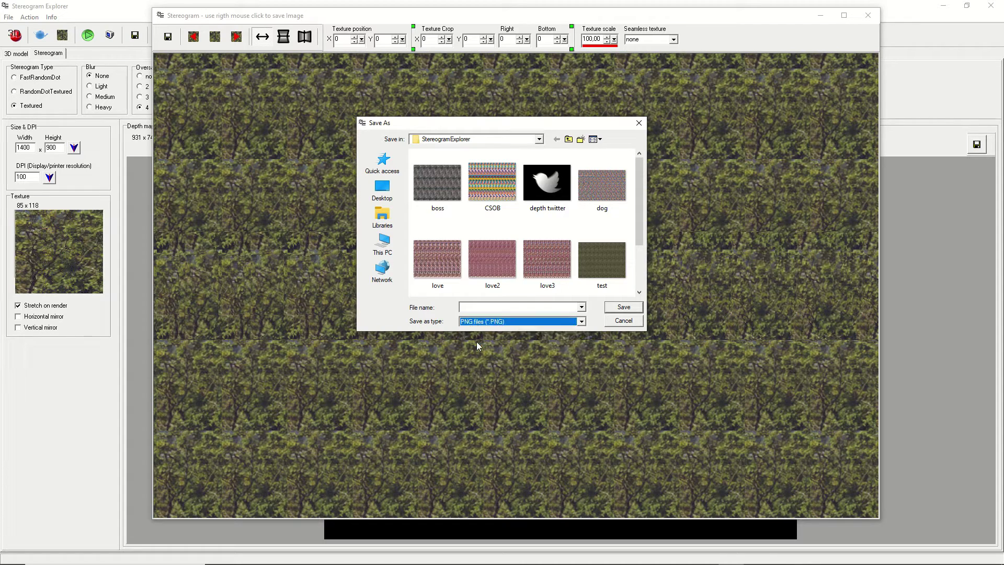
left_click(472, 307)
type("demo")
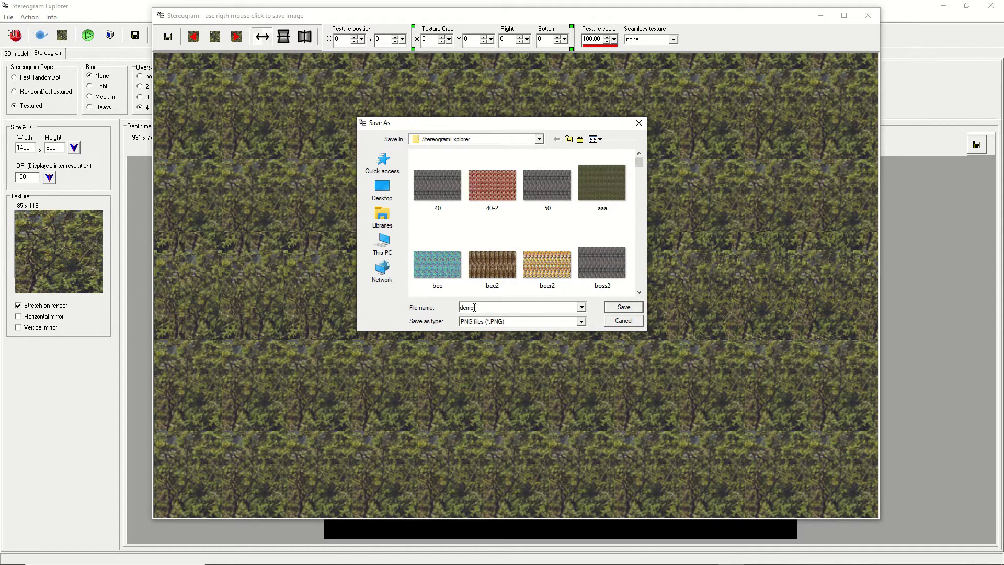
left_click(623, 307)
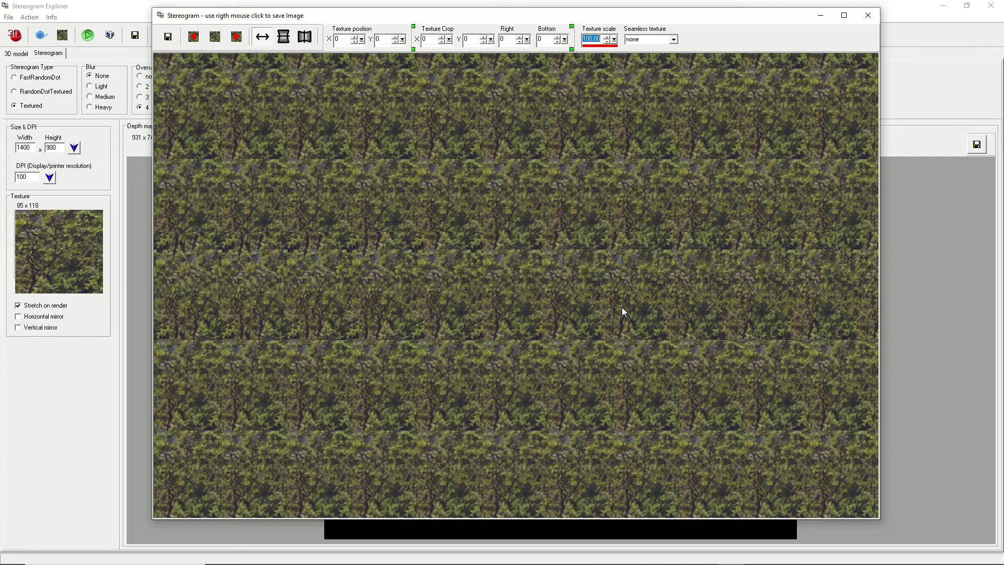
Step: Load the berries texture image onto the stereogram
left_click(215, 37)
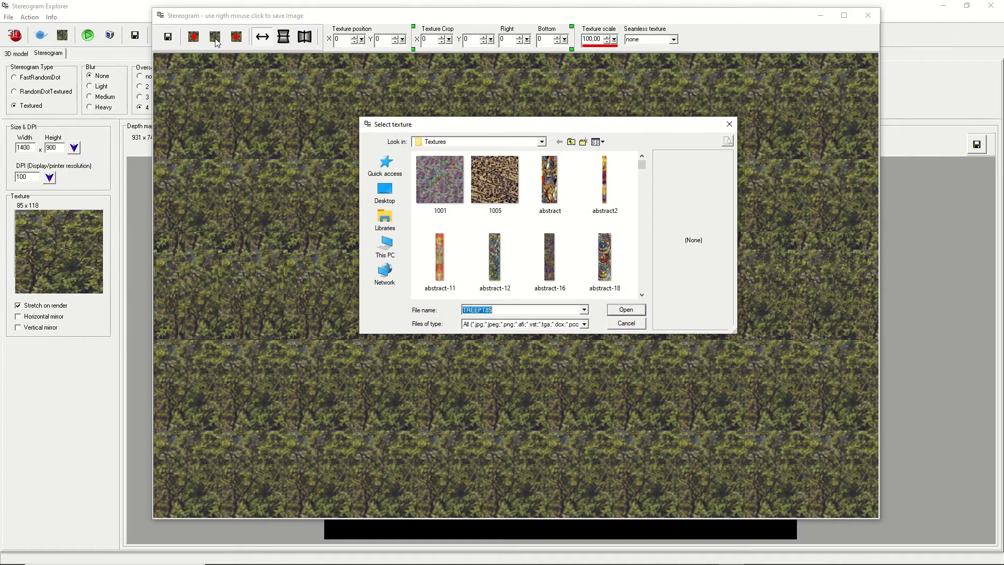
scroll(635, 170, "down", 3)
scroll(635, 171, "down", 3)
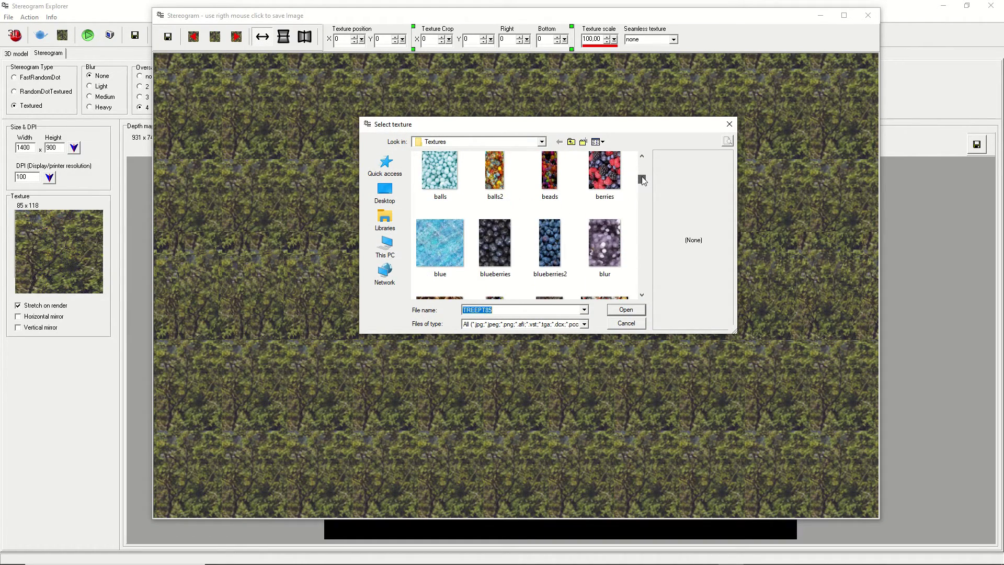
left_click(610, 177)
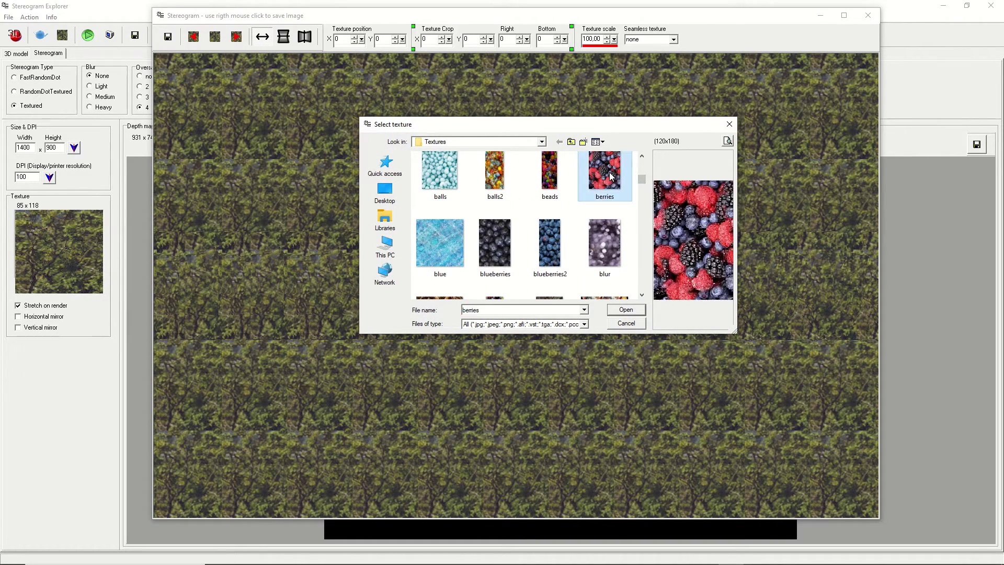
left_click(635, 309)
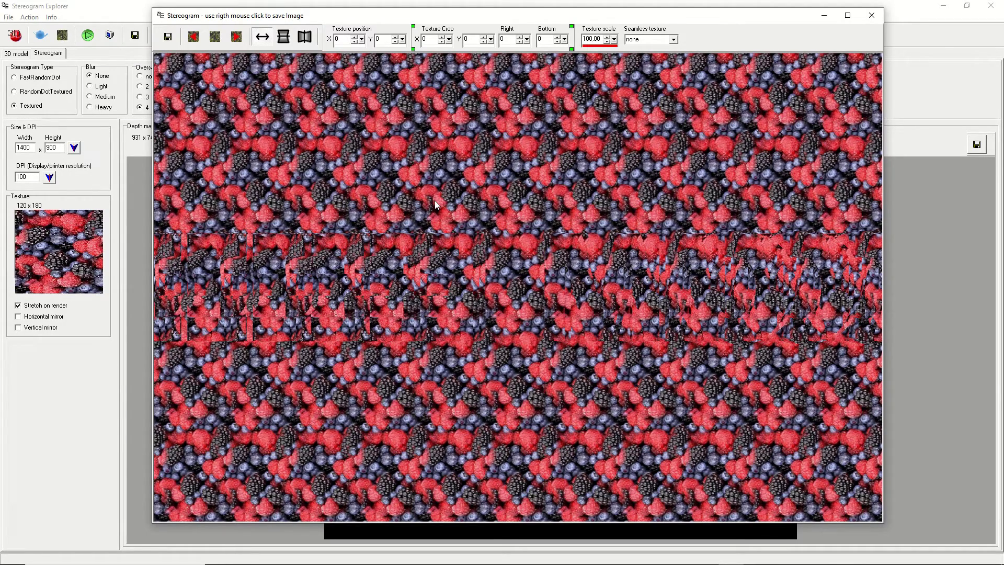
Step: Cycle through the water, blueberries and bokeh textures until the bones texture appears
left_click(236, 37)
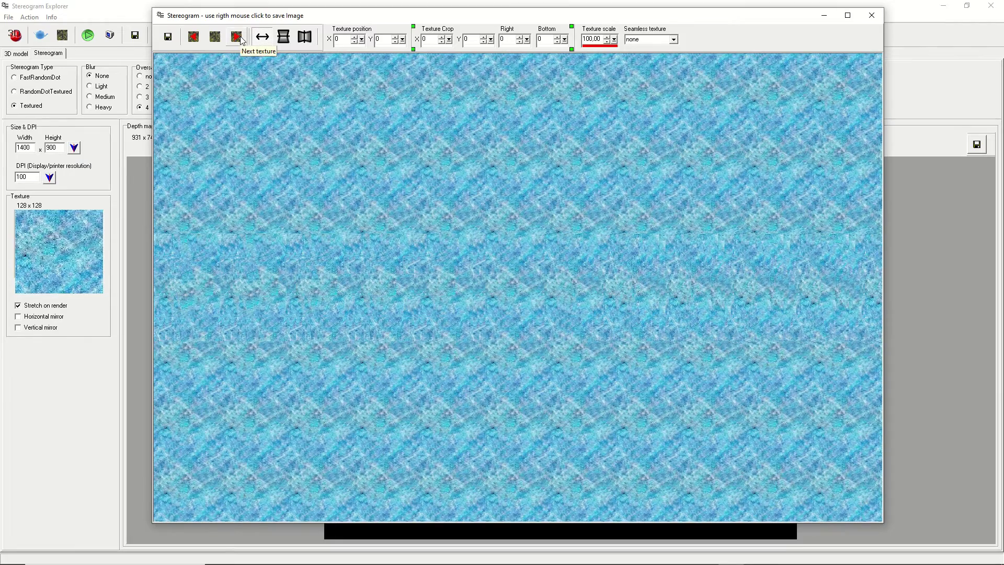
left_click(238, 38)
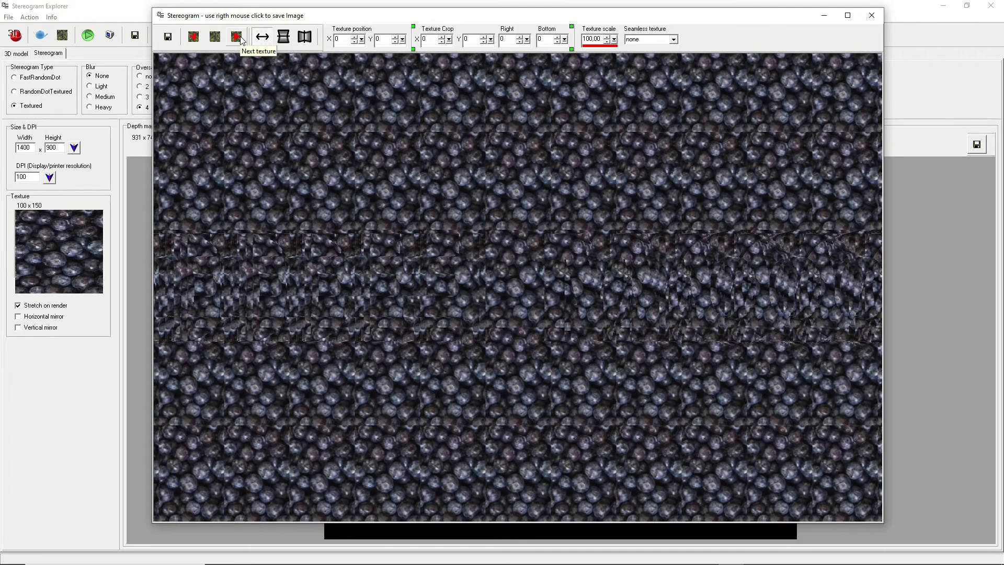
left_click(237, 38)
left_click(237, 36)
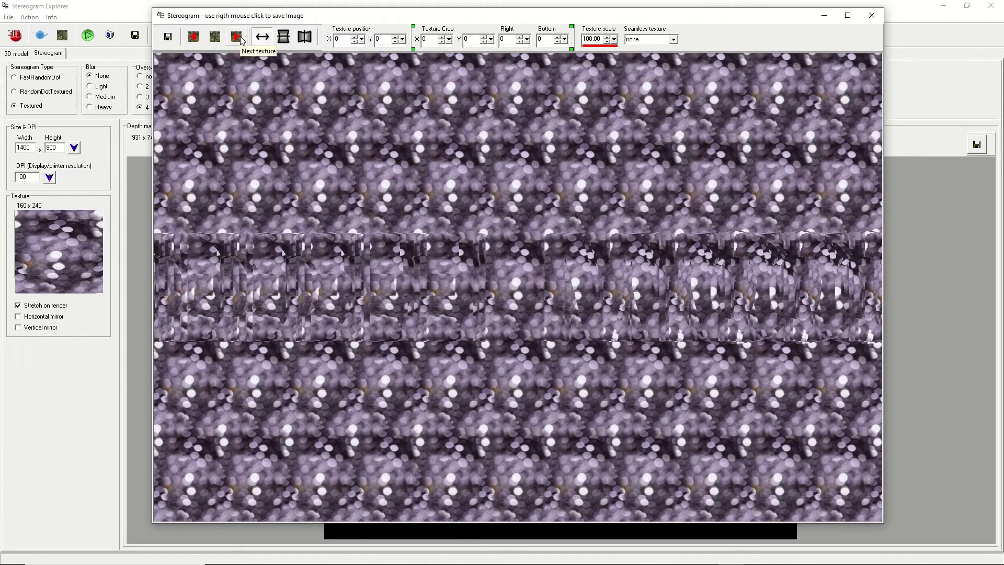
left_click(235, 37)
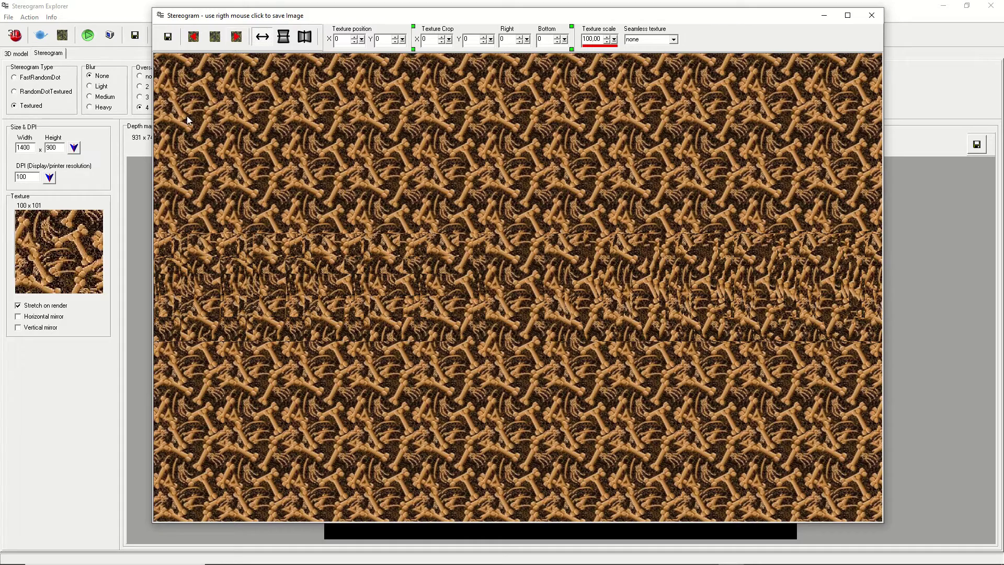
Step: Choose the 120 DPI preset and render the stereogram preview
left_click(50, 177)
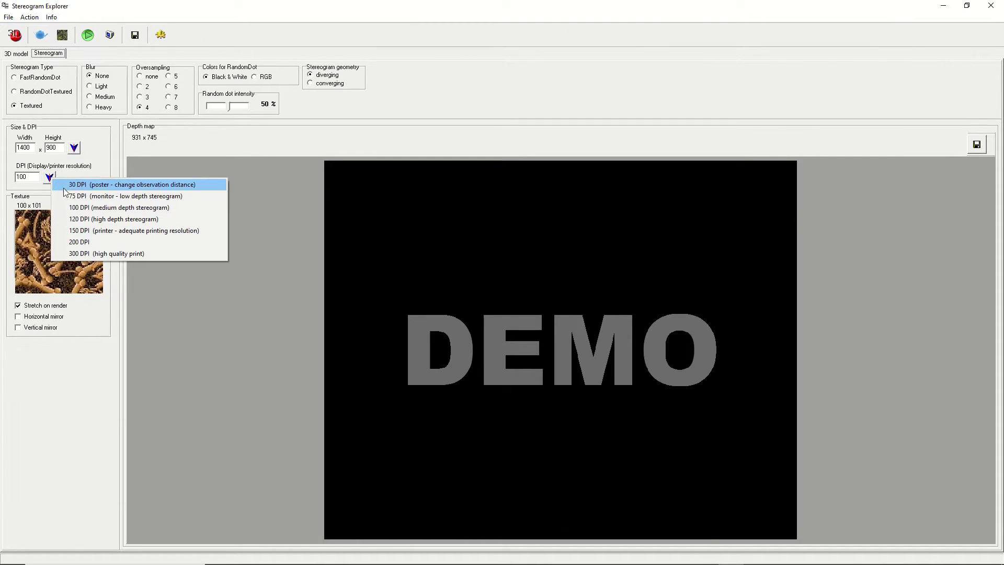
left_click(86, 219)
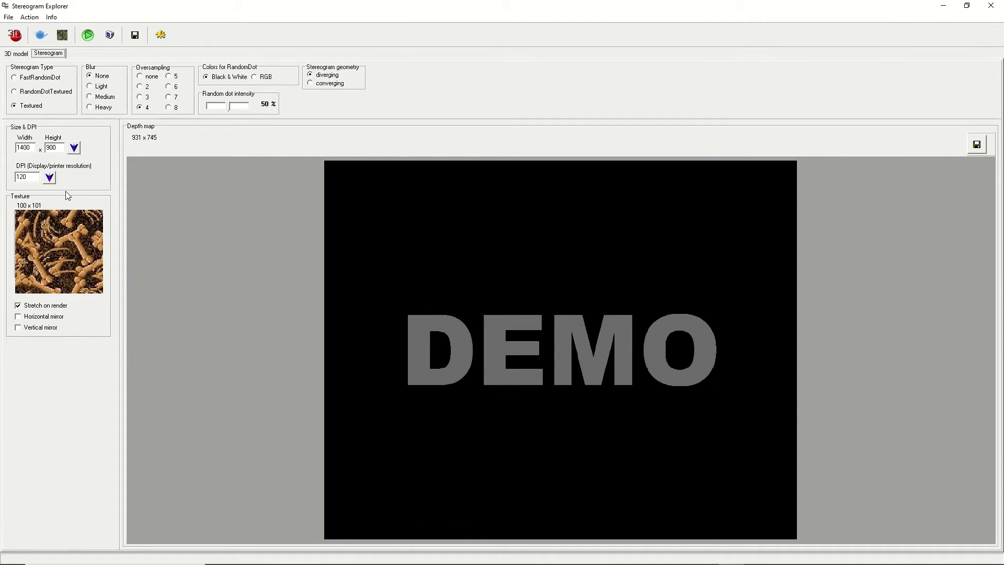
left_click(87, 36)
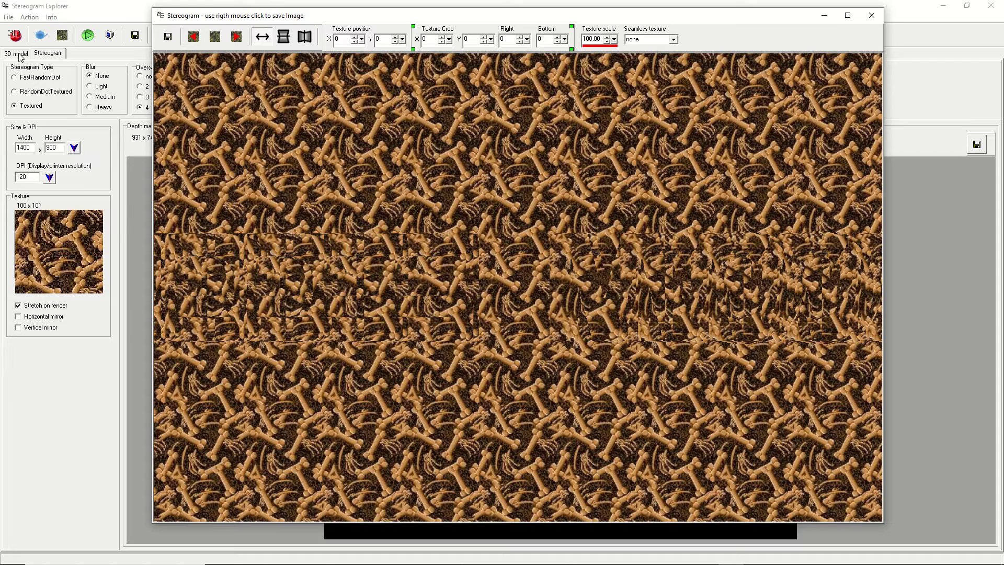
Step: Rotate DEMO about its vertical axis in the 3D model view and re-render
left_click(17, 54)
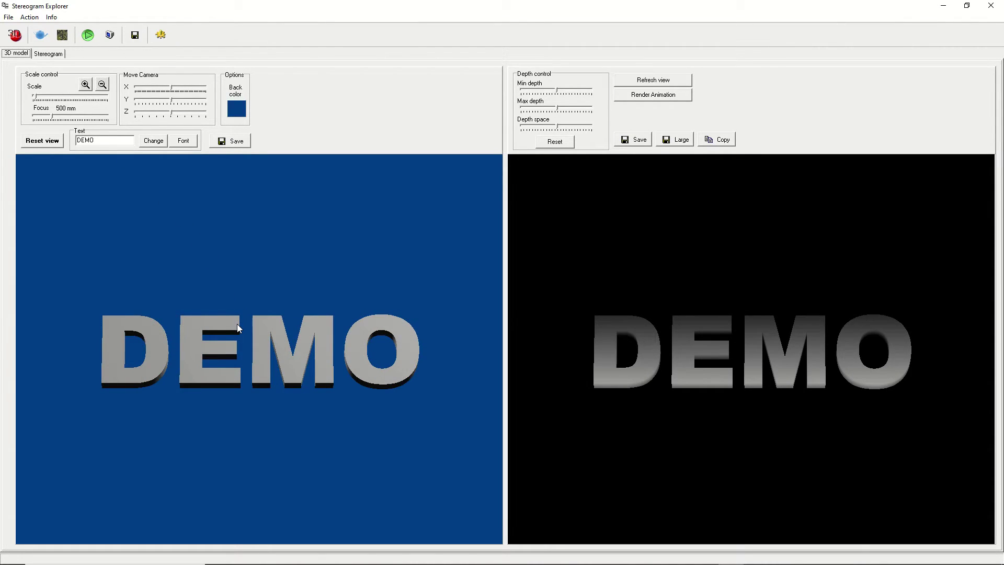
left_click_drag(238, 325, 247, 334)
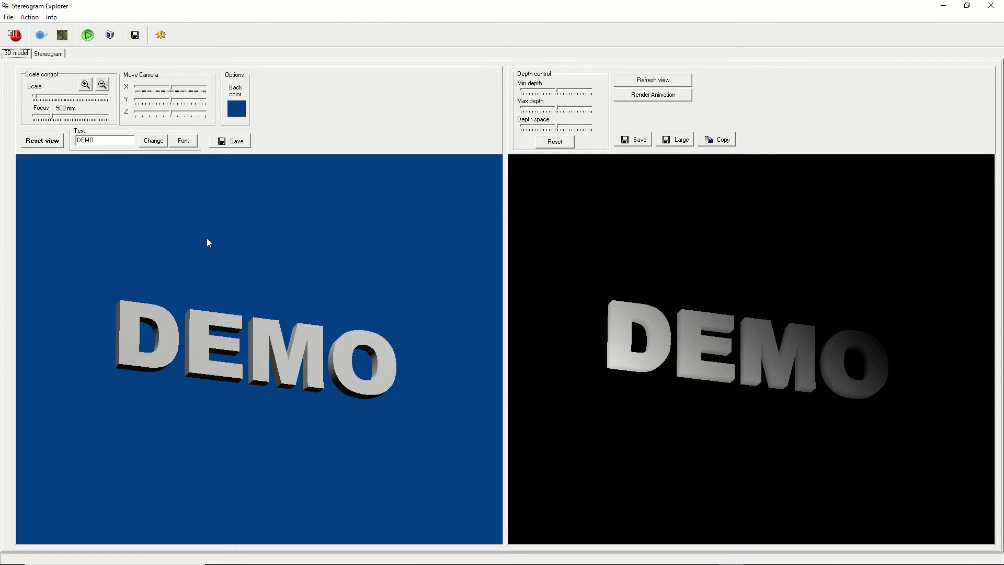
left_click(88, 34)
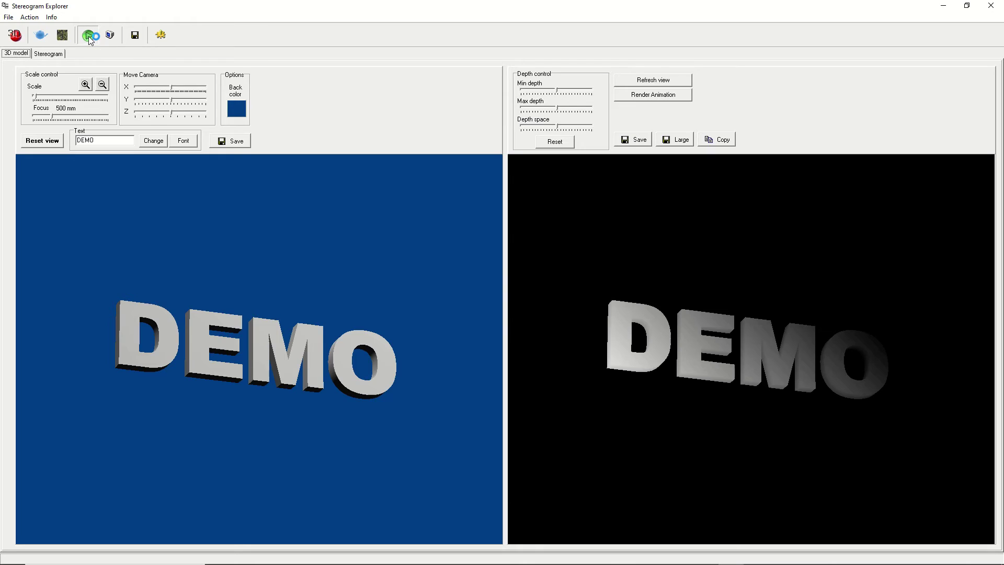